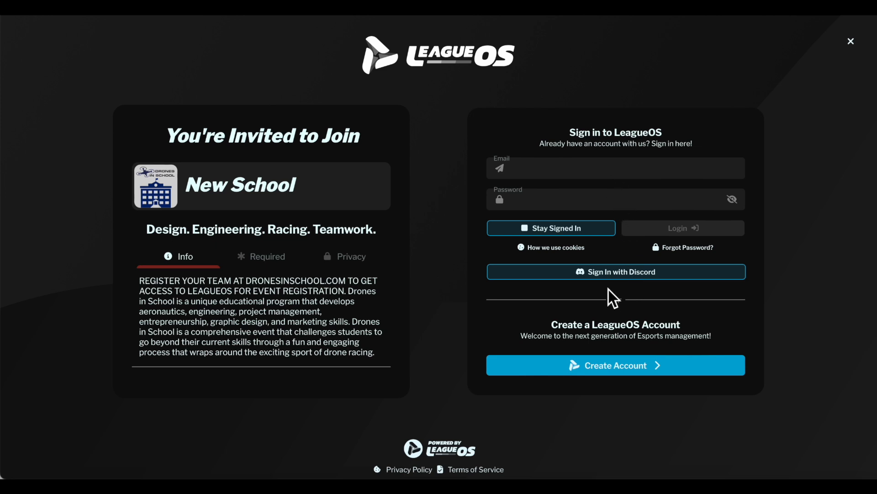
Create a new account with a username, email address, password and date of birth, agreeing to the terms and privacy policy
left_click(613, 368)
left_click(547, 155)
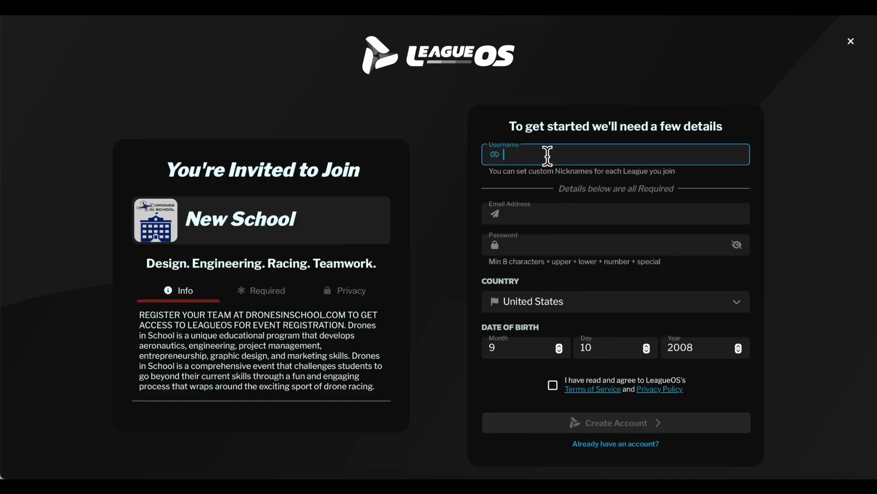
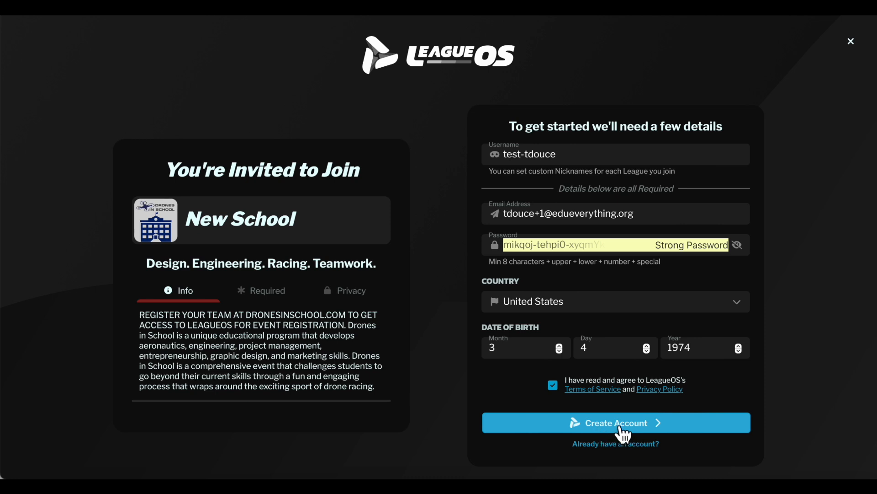
left_click(623, 431)
Agree to the league rules to join Drones in School and complete the profile with the first and last name
left_click(574, 312)
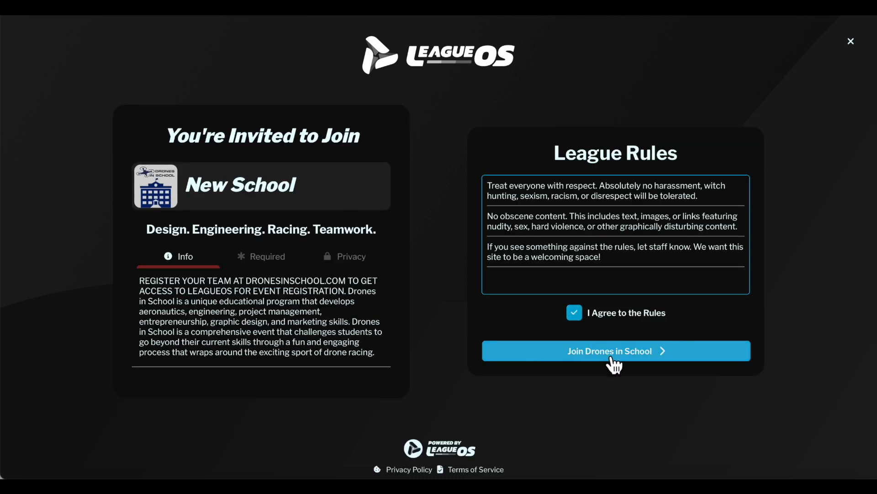
left_click(613, 359)
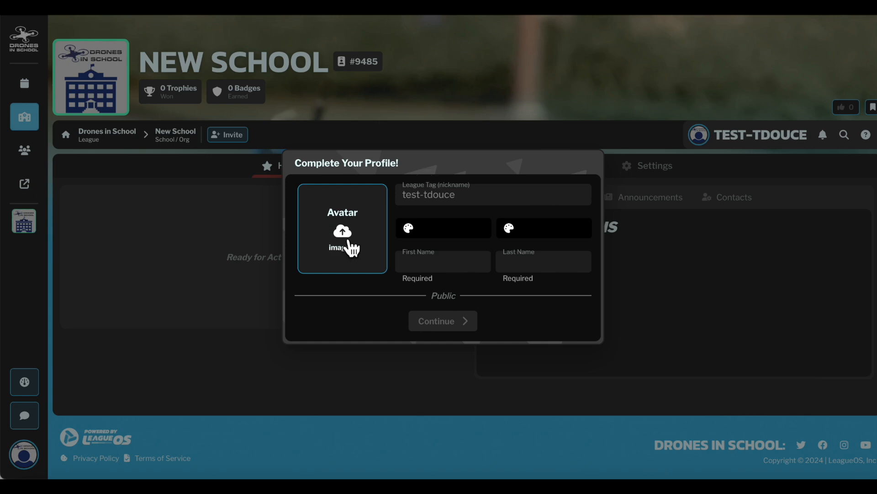
left_click(427, 268)
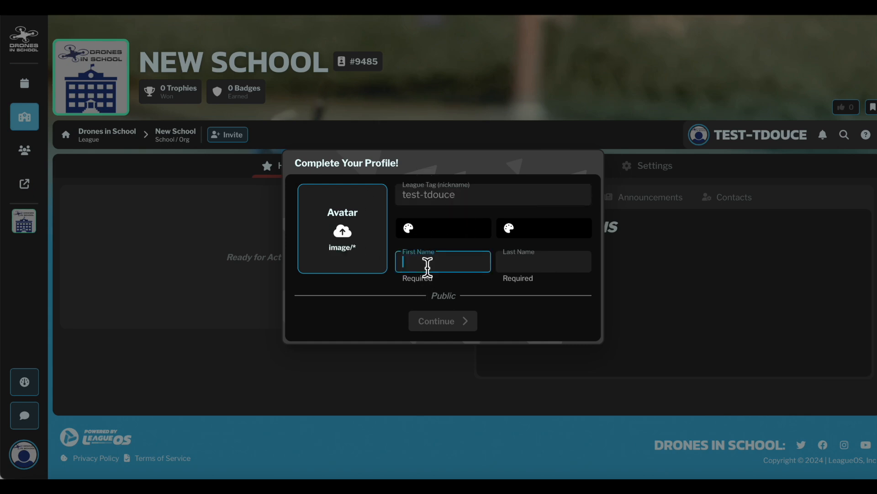
key("Tab")
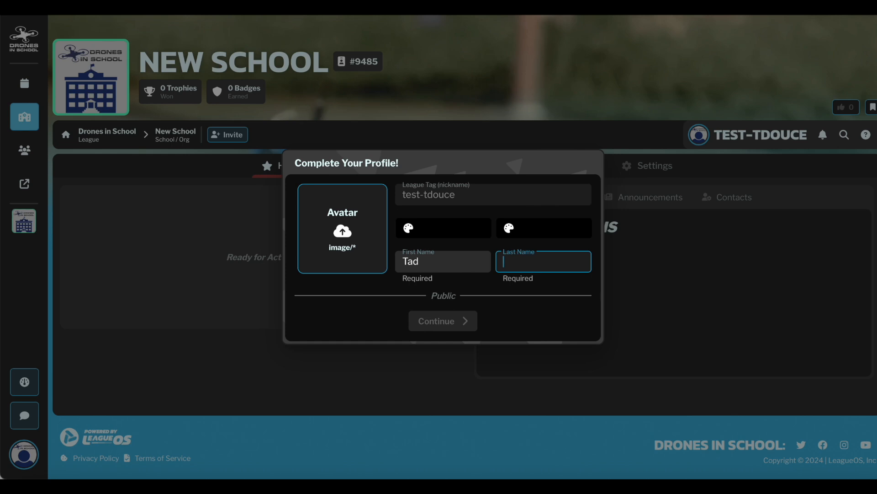
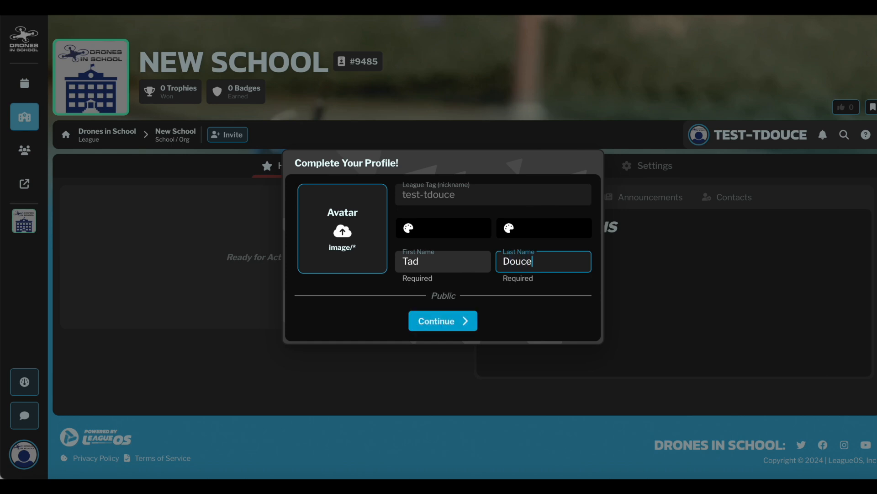
left_click(440, 325)
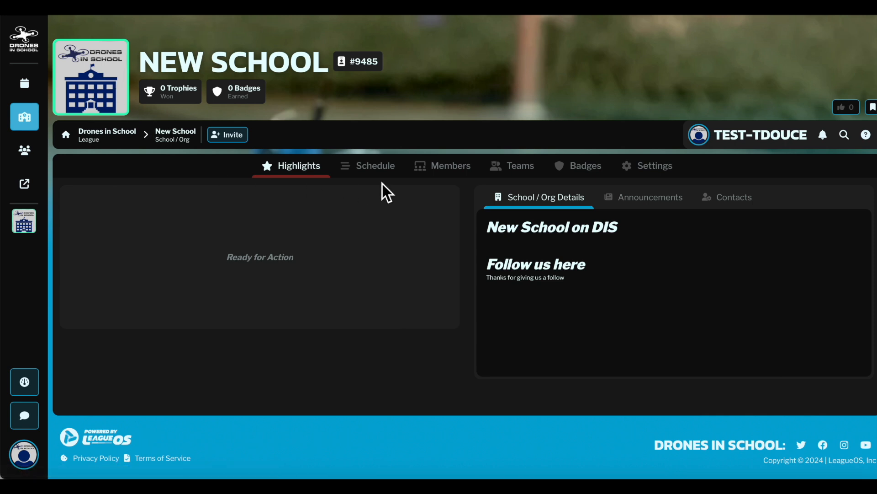
Change the team name of New School Team 1 (CHANGE THIS) to Fabulous Flyers in its team profile settings
left_click(524, 172)
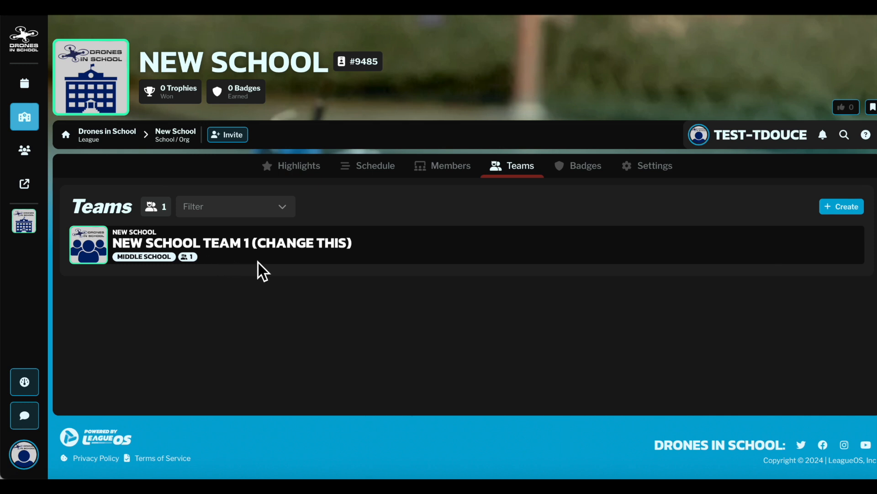
left_click(101, 251)
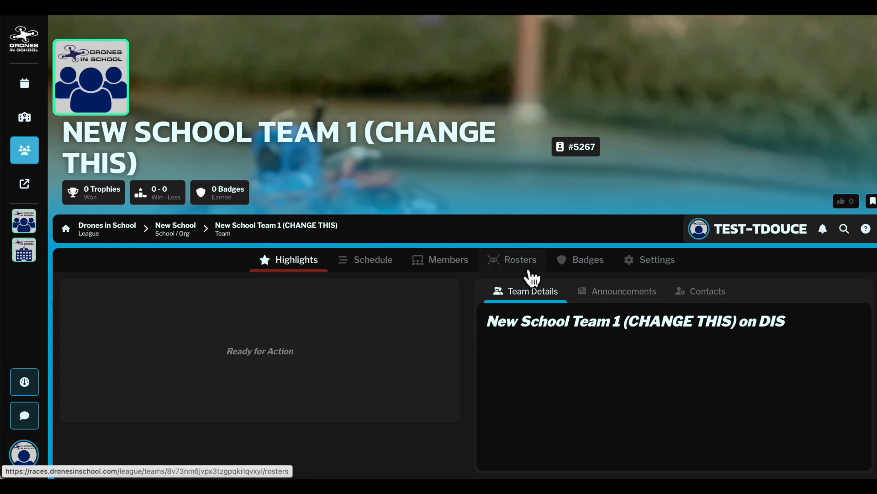
left_click(661, 276)
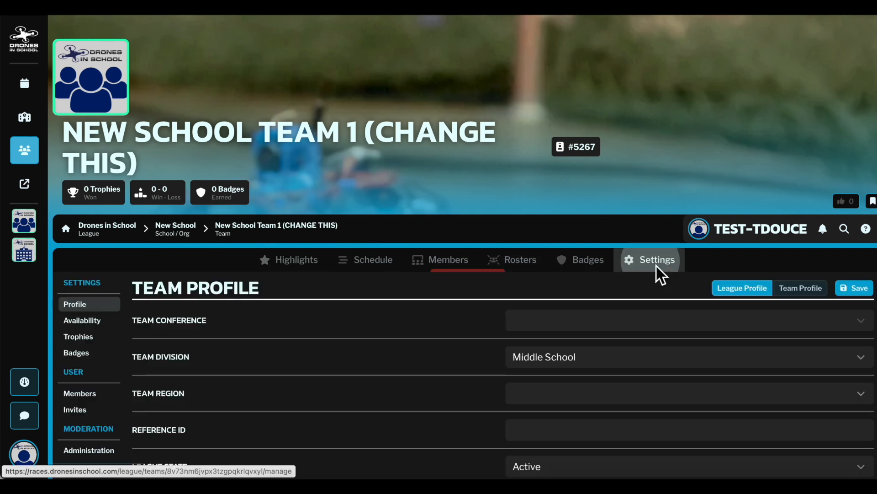
scroll(564, 354, "down", 1)
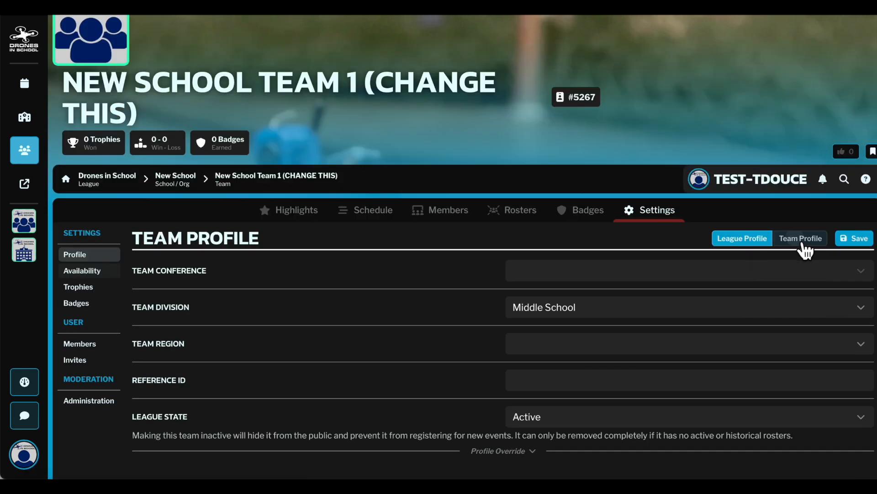
left_click(801, 239)
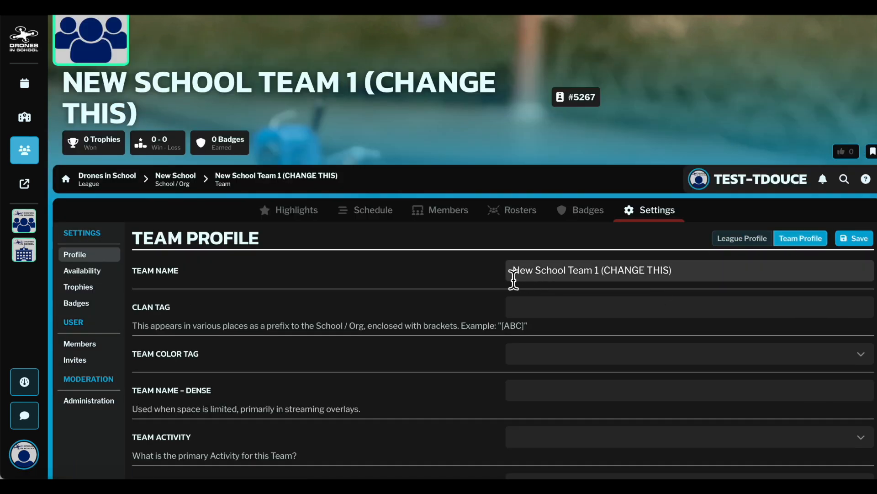
left_click(613, 276)
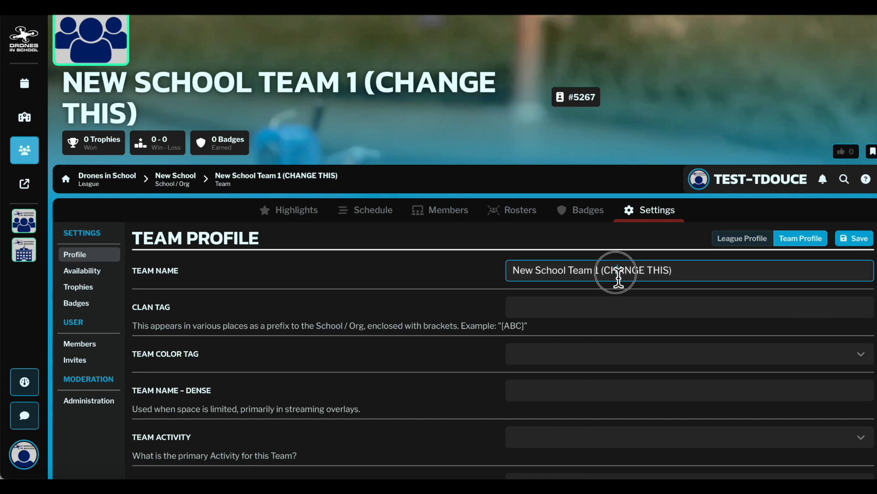
type("F")
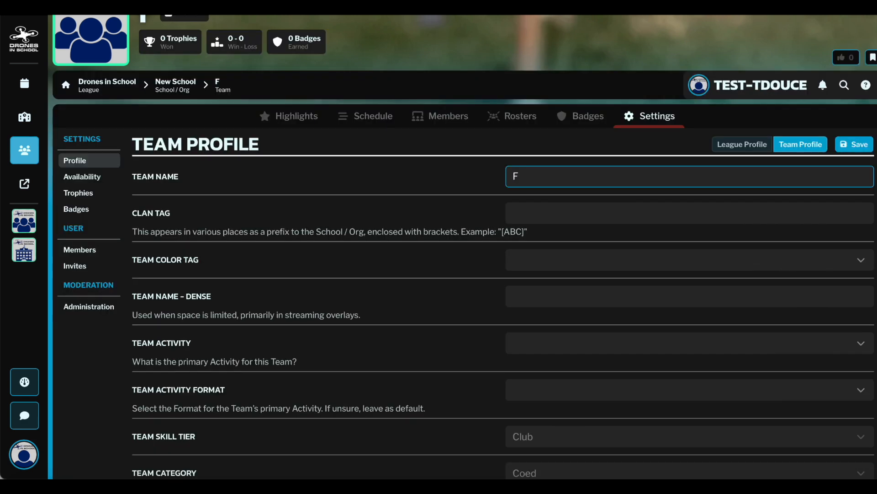
type("abulous Flyers")
Set the team's primary color to blue #2C678F and its secondary color to green #449726
scroll(563, 260, "down", 4)
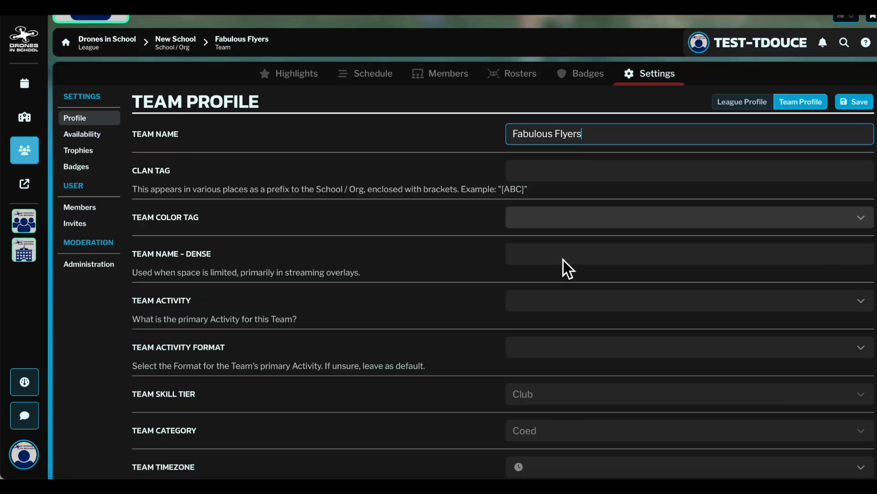
left_click(564, 258)
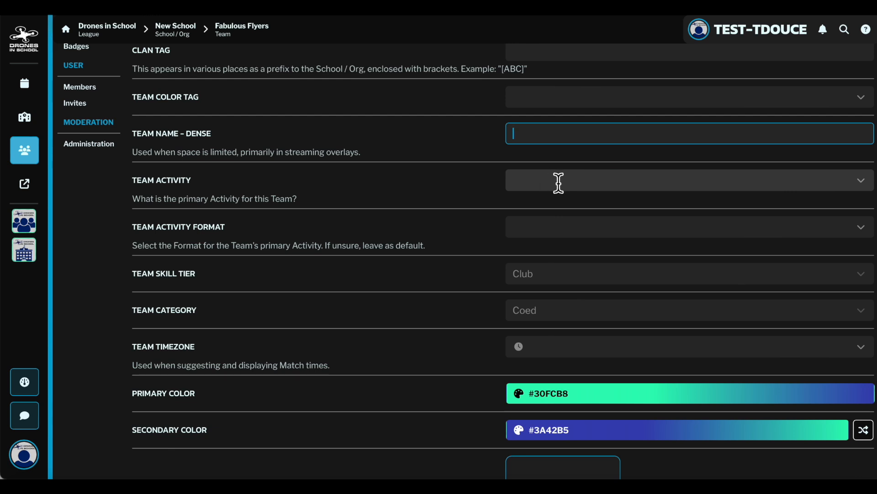
scroll(383, 216, "down", 3)
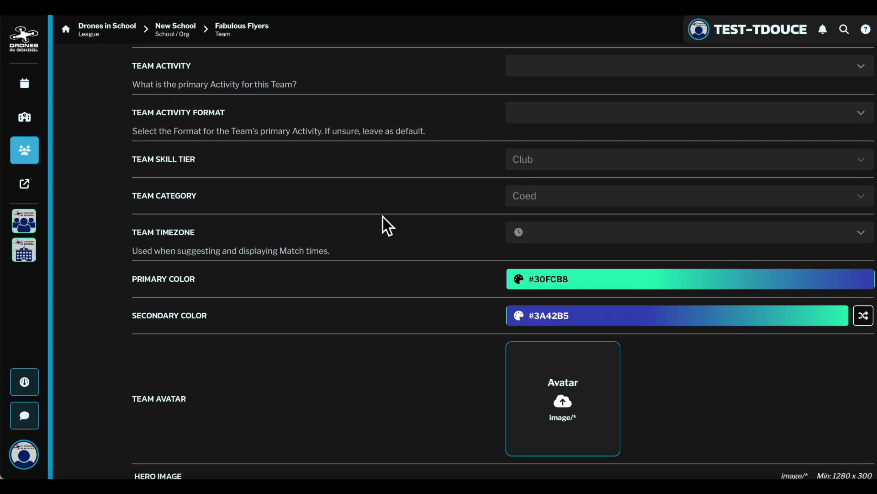
left_click(633, 395)
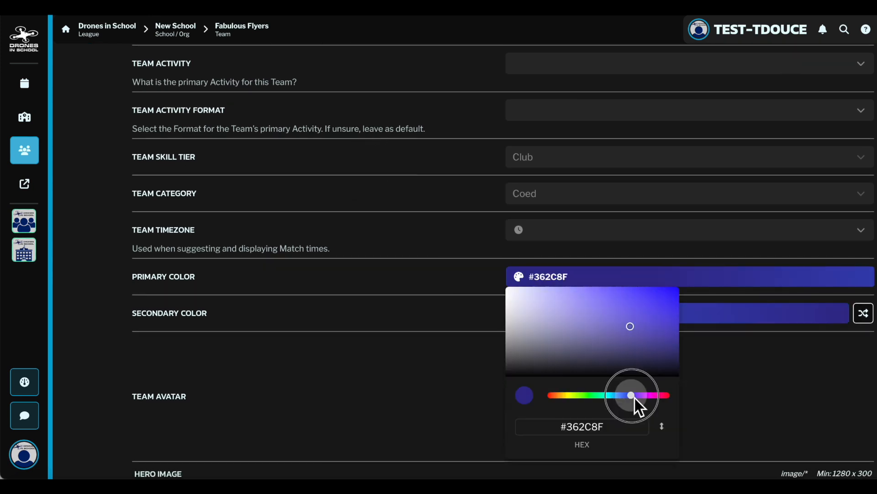
left_click_drag(630, 395, 617, 396)
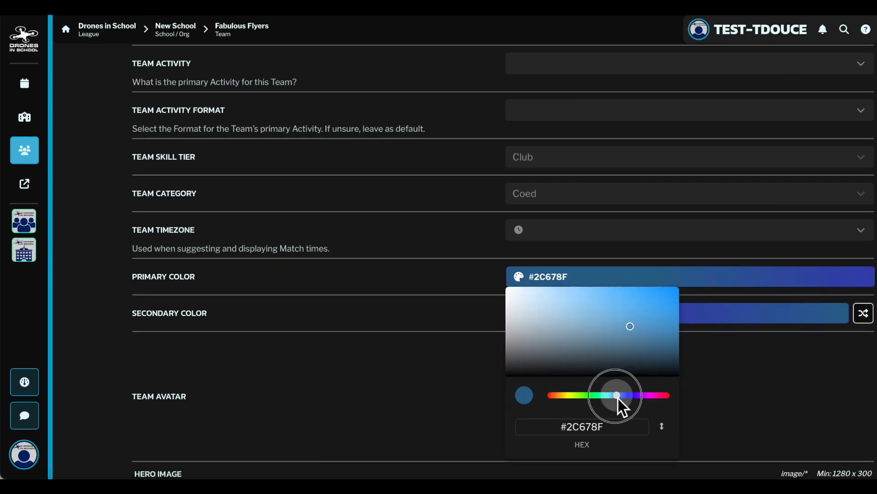
left_click(580, 317)
left_click(584, 407)
Examine the team's avatar, hero and nameplate image settings, as well as its availability and members settings
scroll(402, 307, "down", 1)
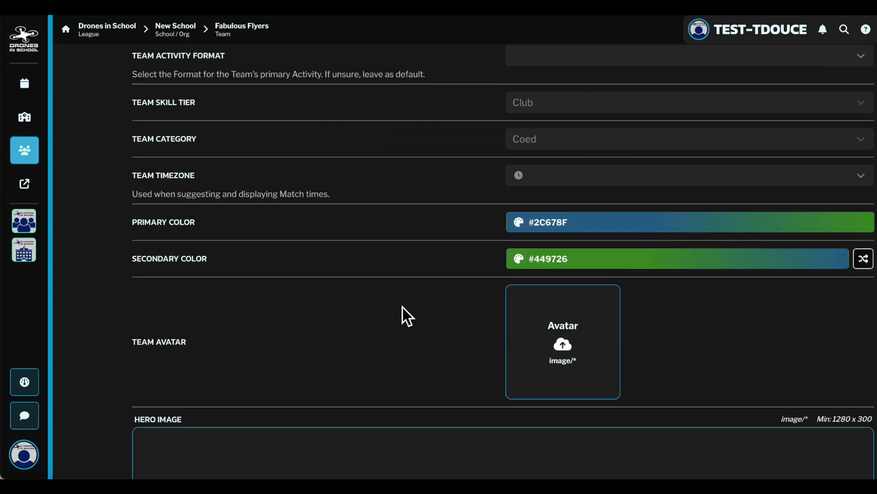
scroll(402, 307, "down", 1)
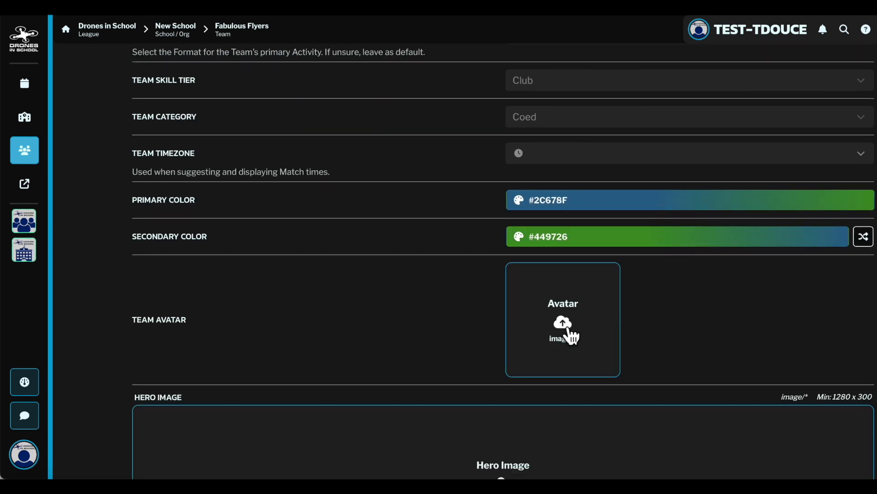
scroll(574, 338, "down", 3)
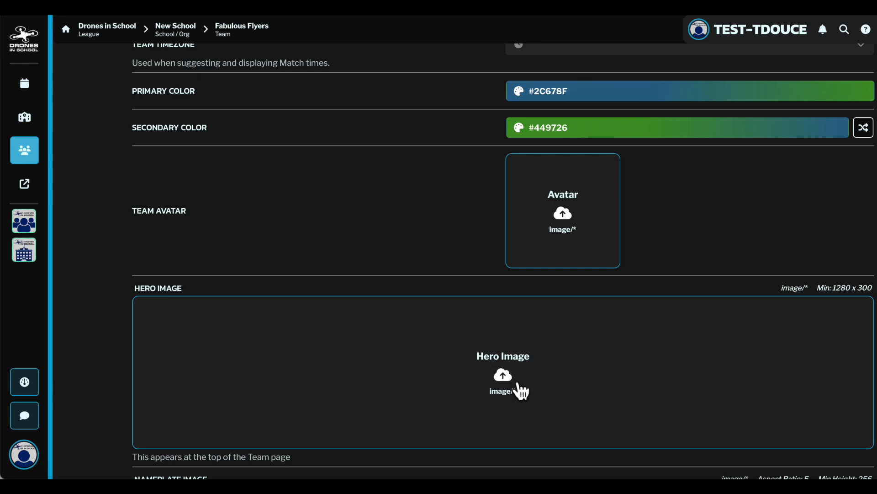
scroll(521, 390, "up", 10)
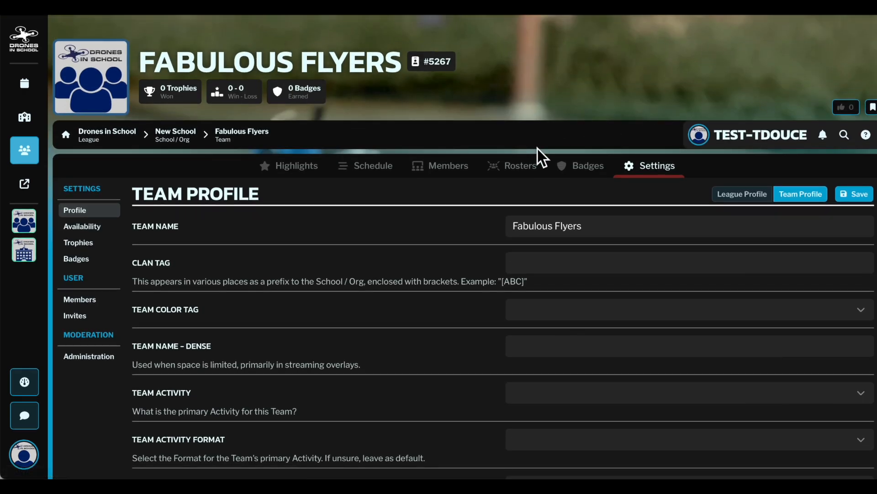
scroll(529, 188, "down", 12)
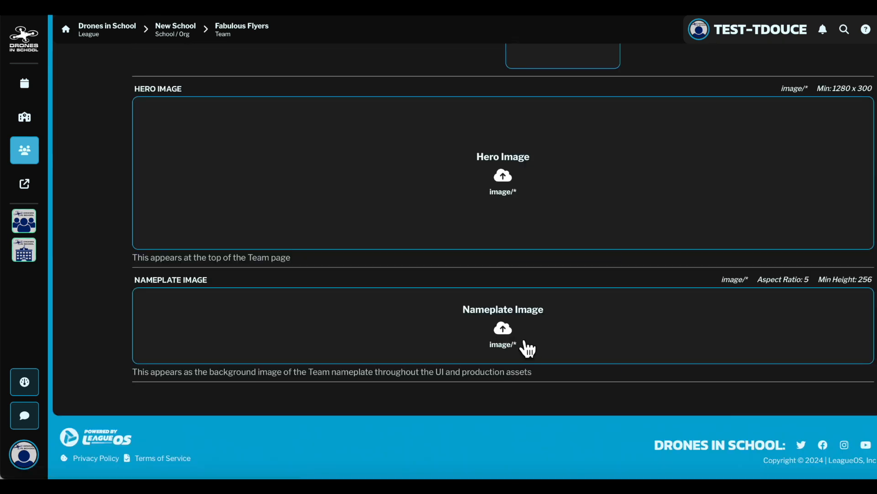
scroll(524, 342, "up", 4)
scroll(804, 361, "down", 1)
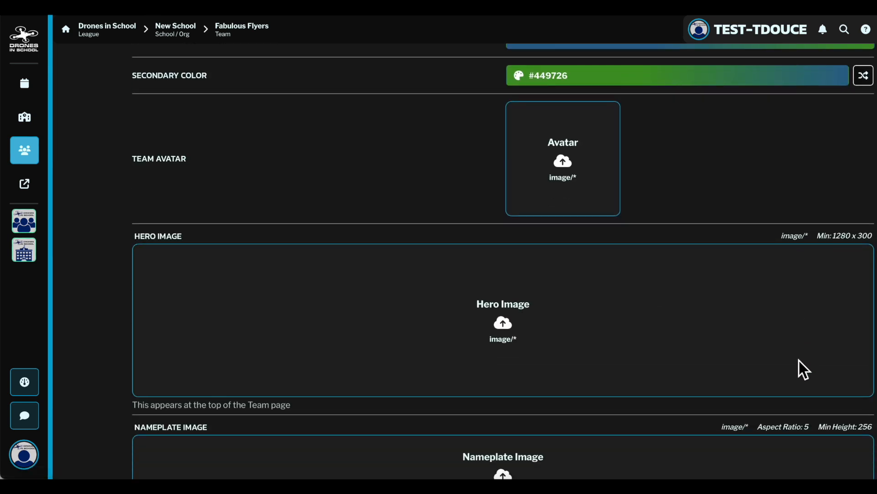
scroll(799, 361, "down", 3)
scroll(800, 361, "up", 1)
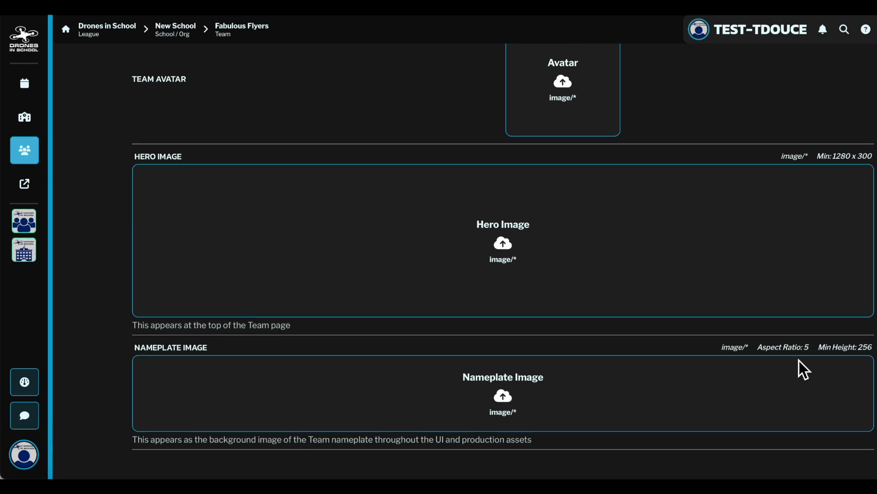
scroll(799, 361, "up", 1)
scroll(800, 361, "up", 1)
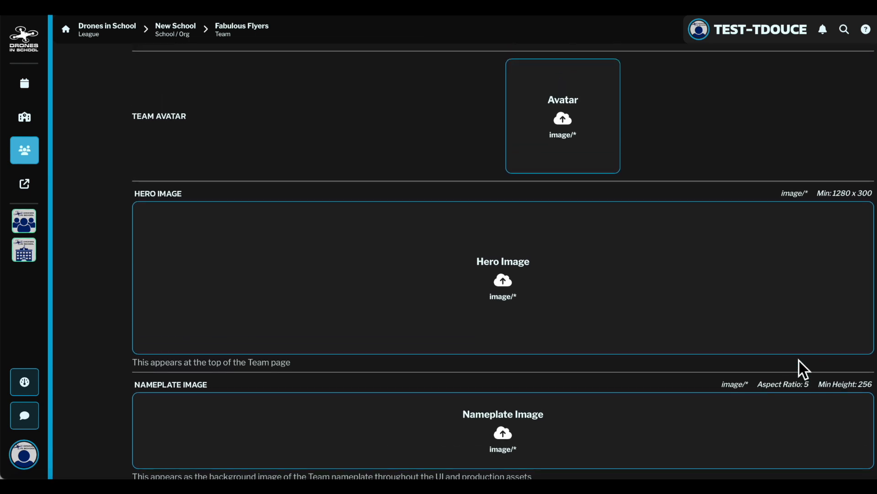
scroll(800, 360, "down", 1)
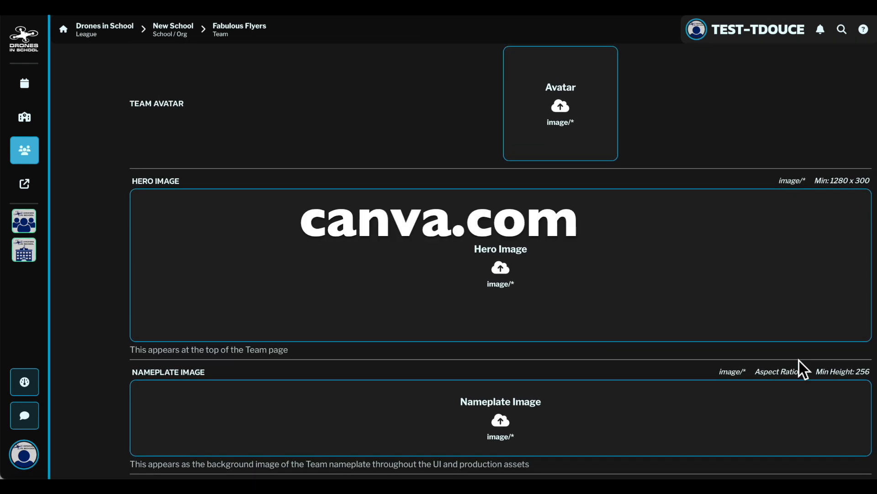
scroll(799, 360, "up", 10)
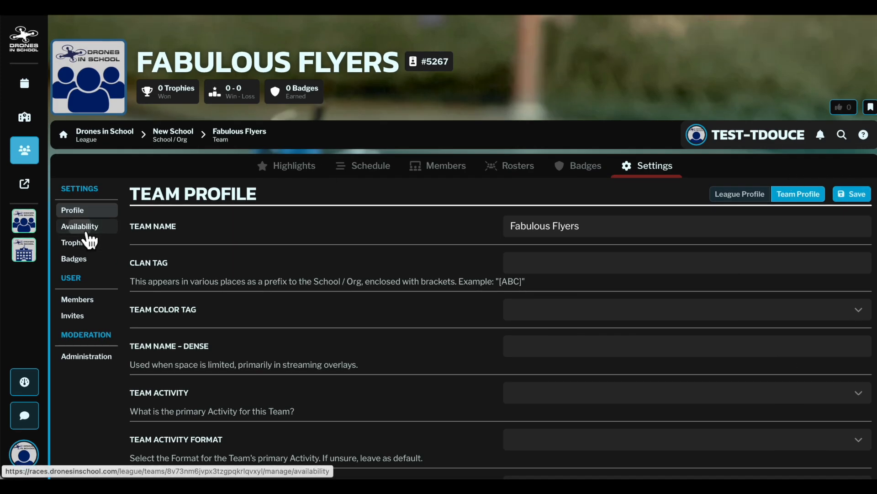
left_click(64, 228)
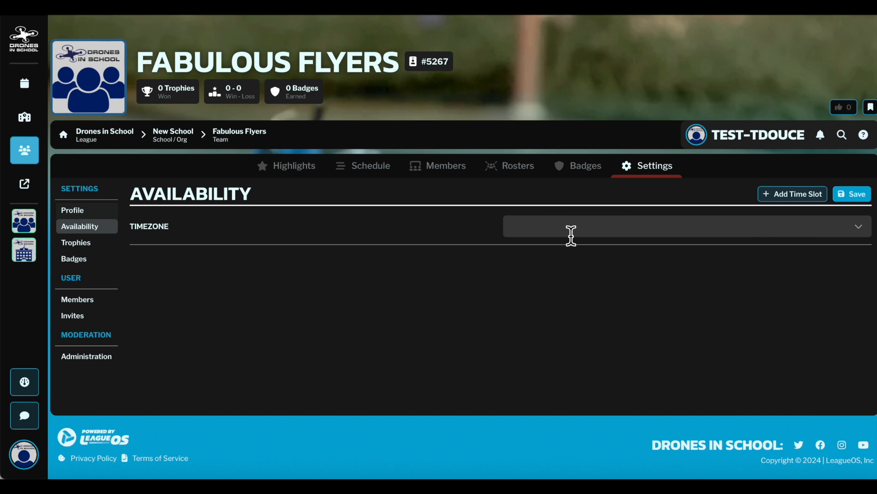
left_click(83, 301)
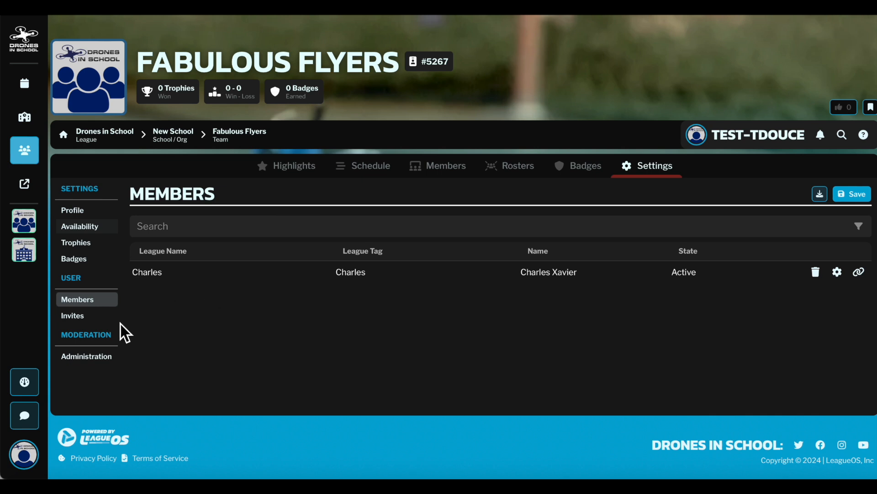
Create and activate a Fabulous Flyers invite for the Player role that expires after 30 days and allows 5 uses
left_click(78, 319)
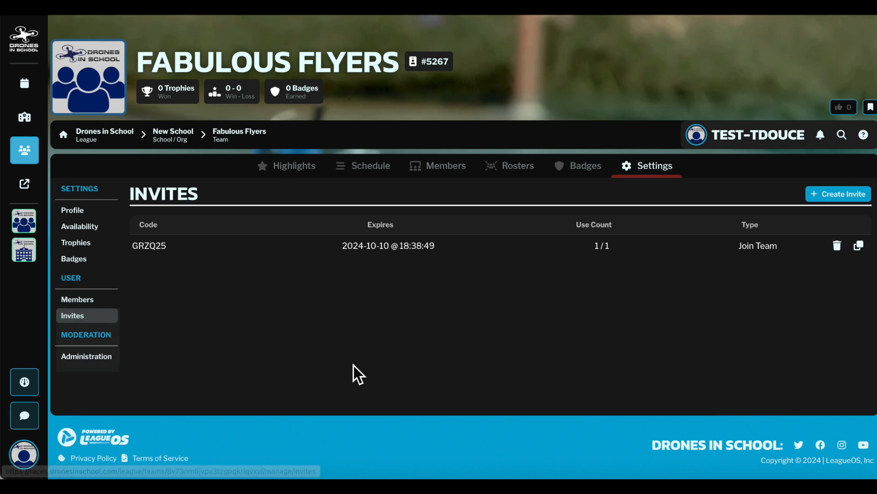
left_click(853, 206)
left_click(408, 205)
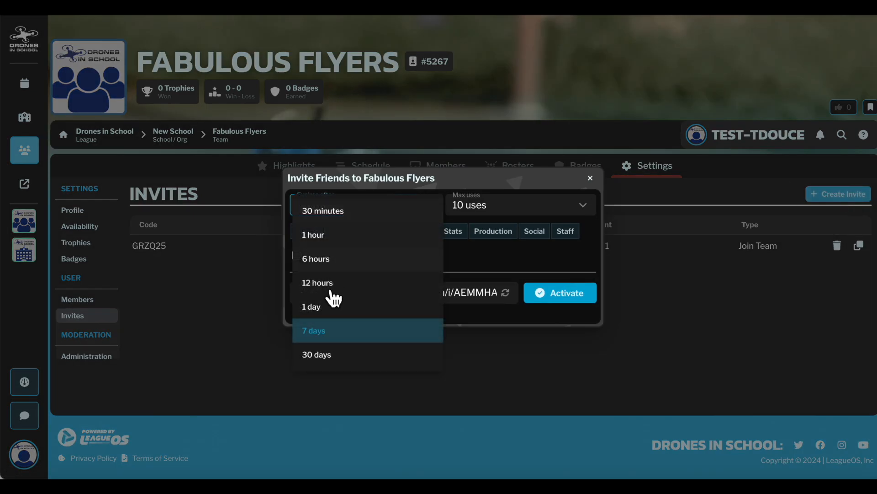
left_click(335, 361)
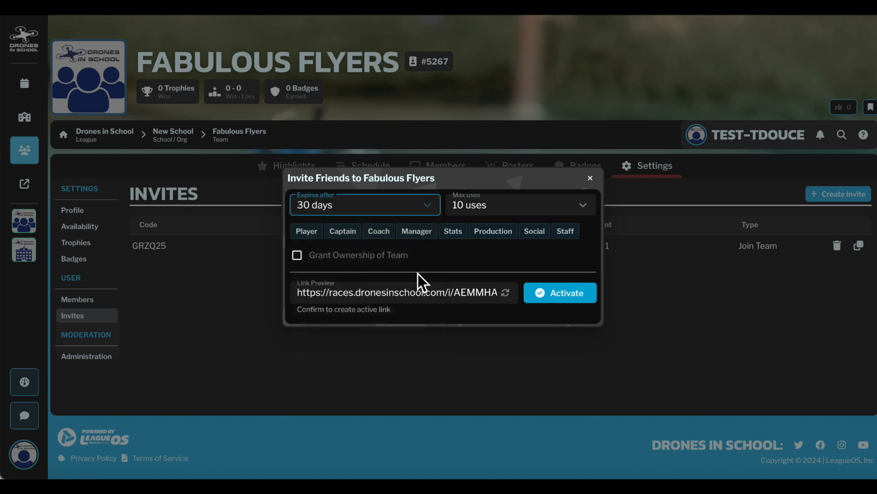
left_click(494, 209)
left_click(487, 254)
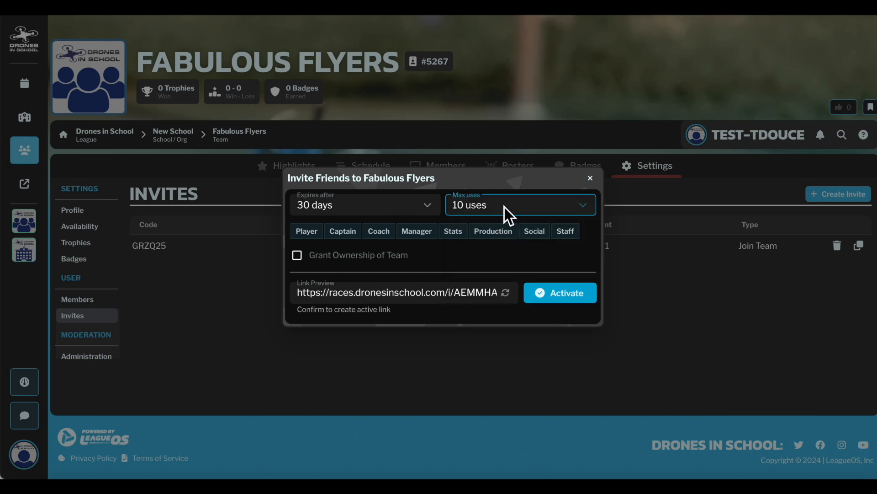
left_click(504, 207)
left_click(495, 235)
left_click(322, 236)
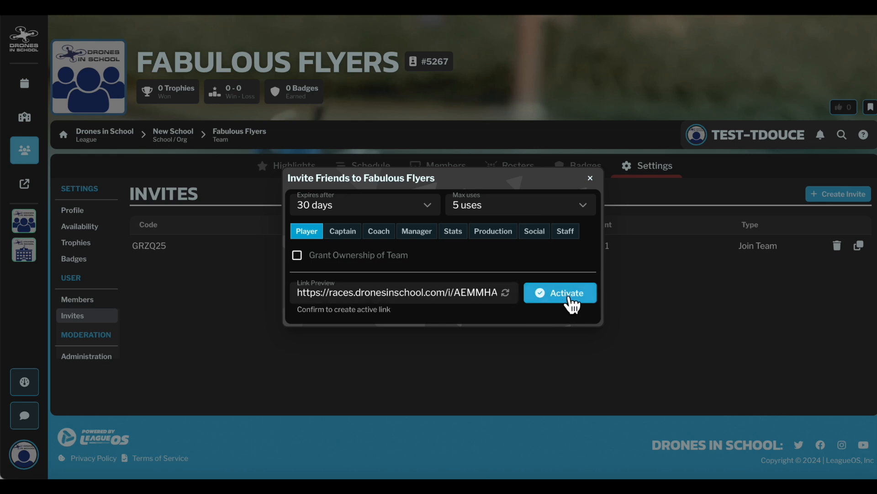
left_click(539, 292)
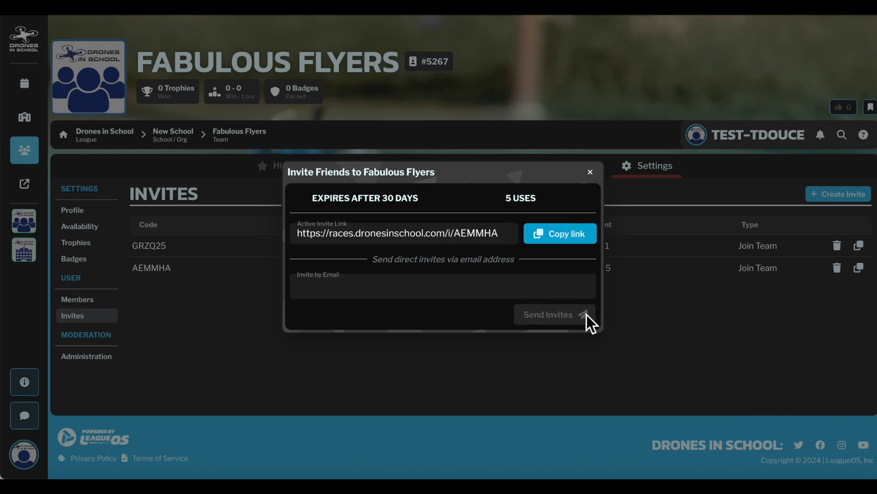
left_click(602, 178)
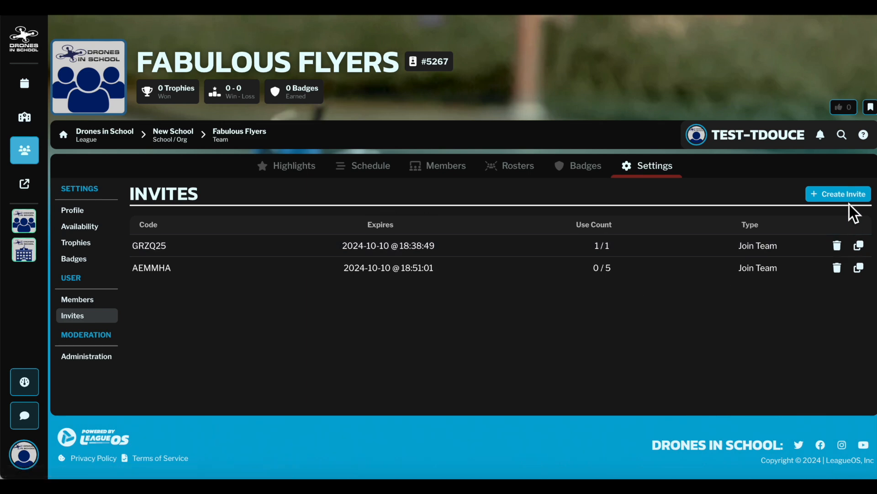
Create and activate another Fabulous Flyers invite that grants ownership of the team and allows 1 use
left_click(855, 199)
left_click(300, 257)
left_click(496, 205)
left_click(482, 214)
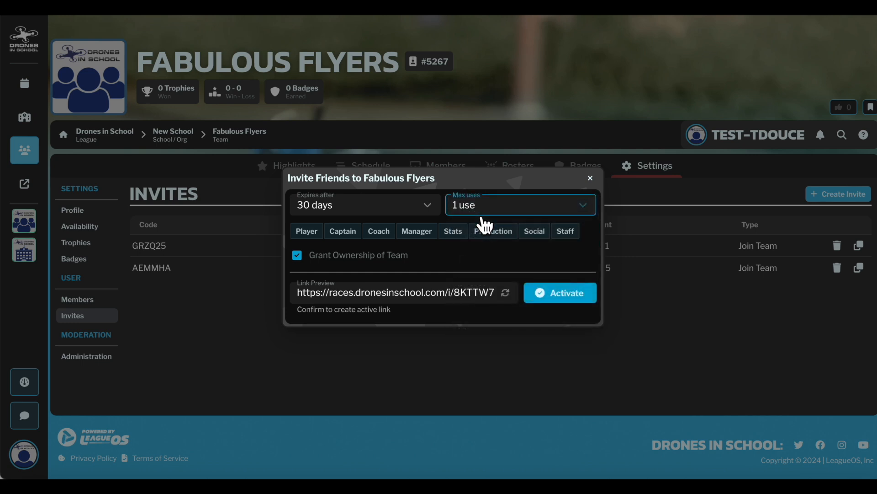
left_click(567, 292)
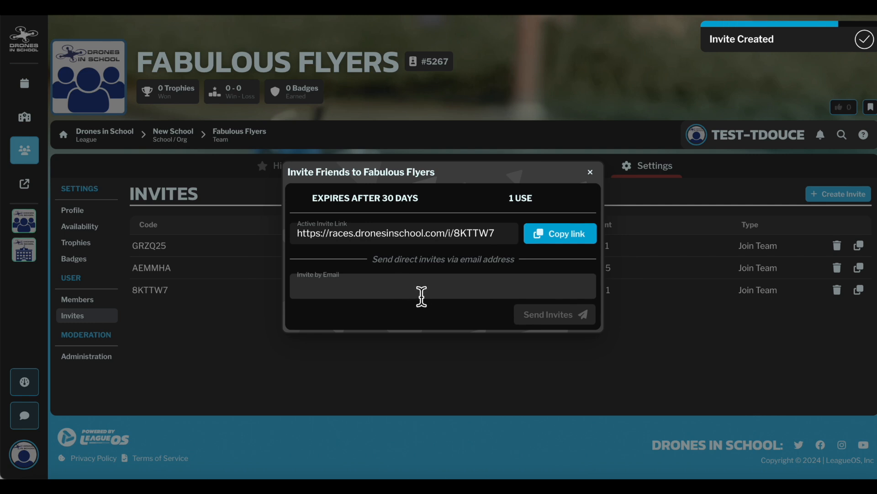
key("Escape")
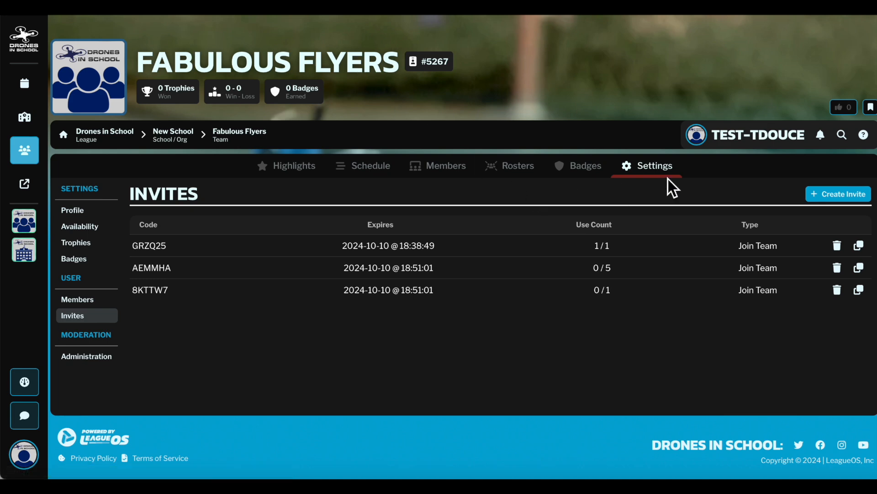
Review the Fabulous Flyers league profile, including its division and league state, and save it
left_click(87, 211)
scroll(492, 304, "down", 1)
scroll(492, 300, "up", 1)
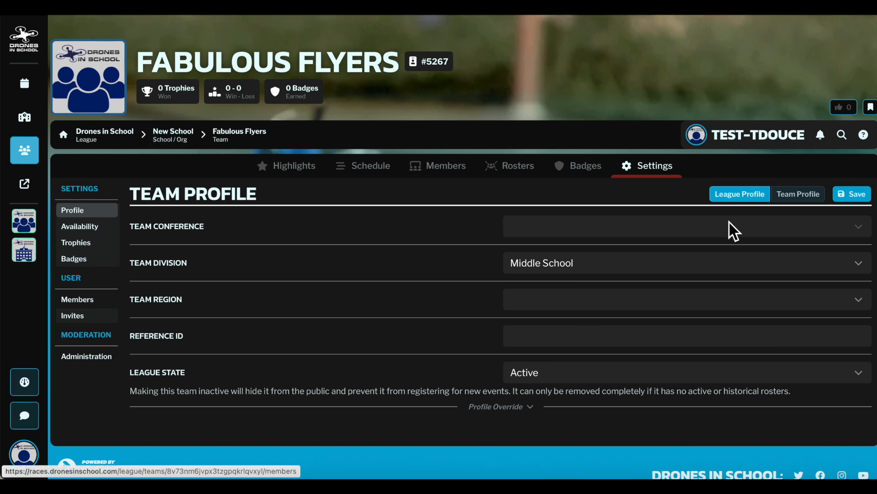
left_click(859, 196)
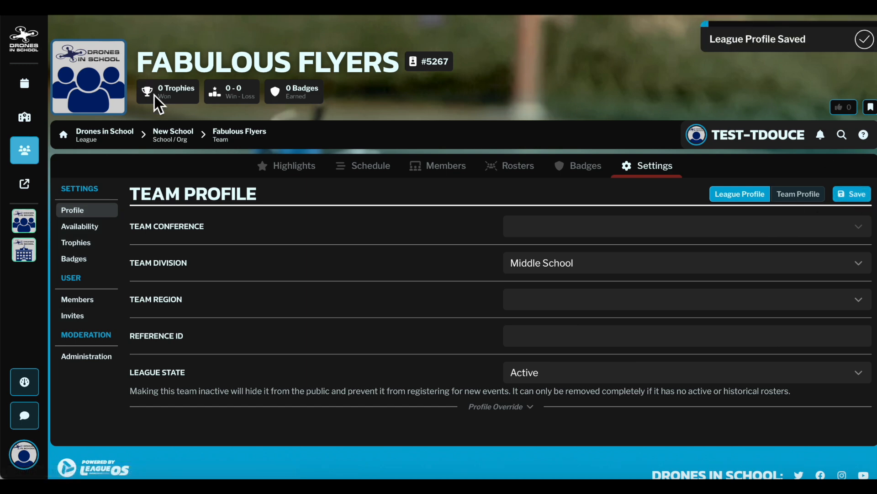
Examine New School's settings for members, teams and invites, as well as its access control list and LOS settings
left_click(173, 133)
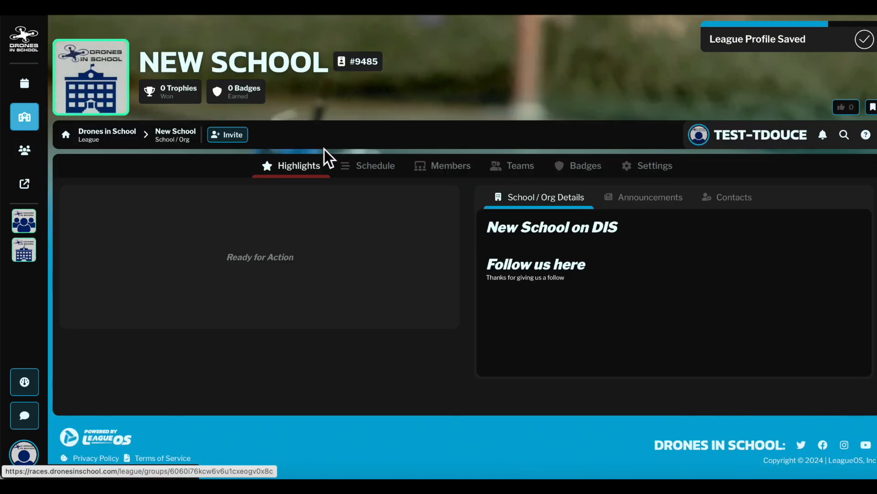
left_click(665, 173)
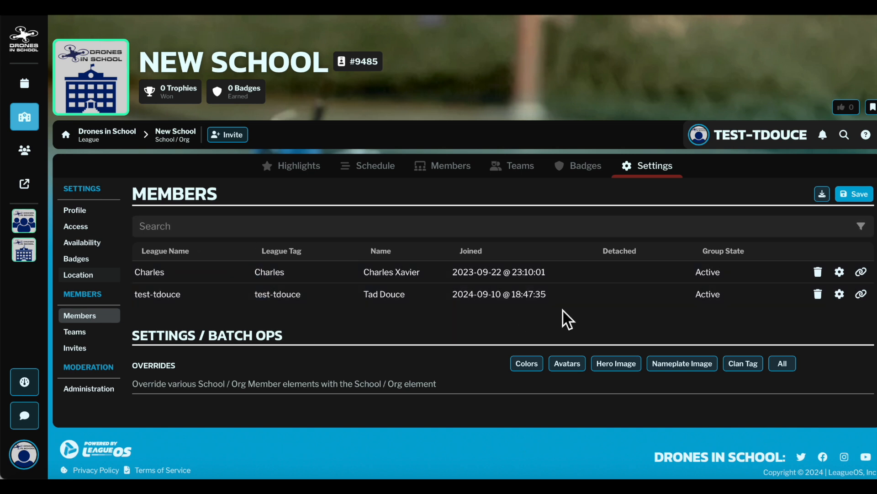
left_click(85, 332)
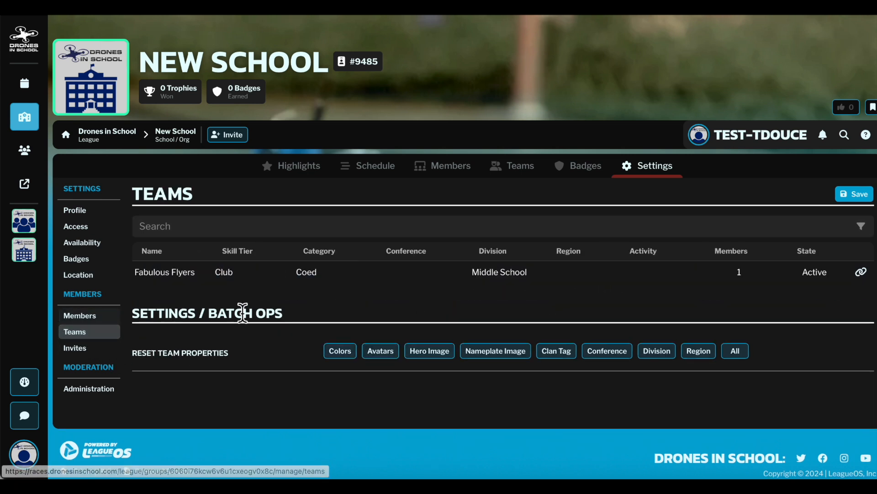
left_click(87, 352)
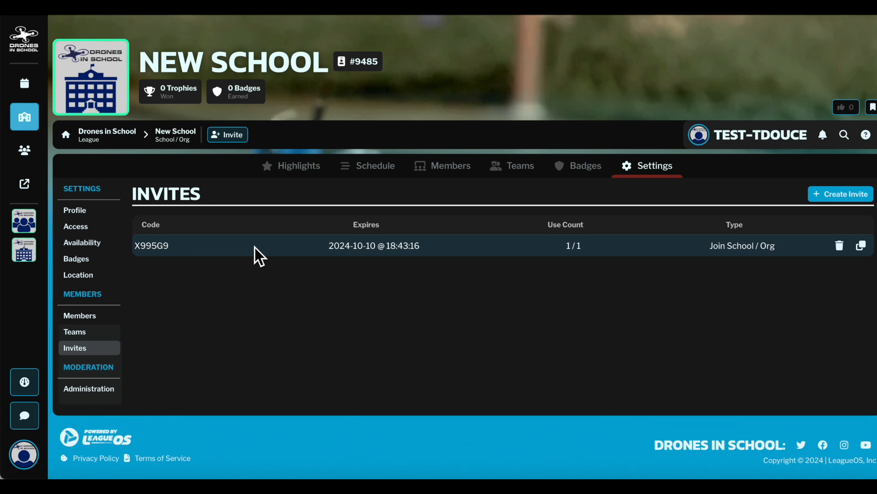
left_click(95, 396)
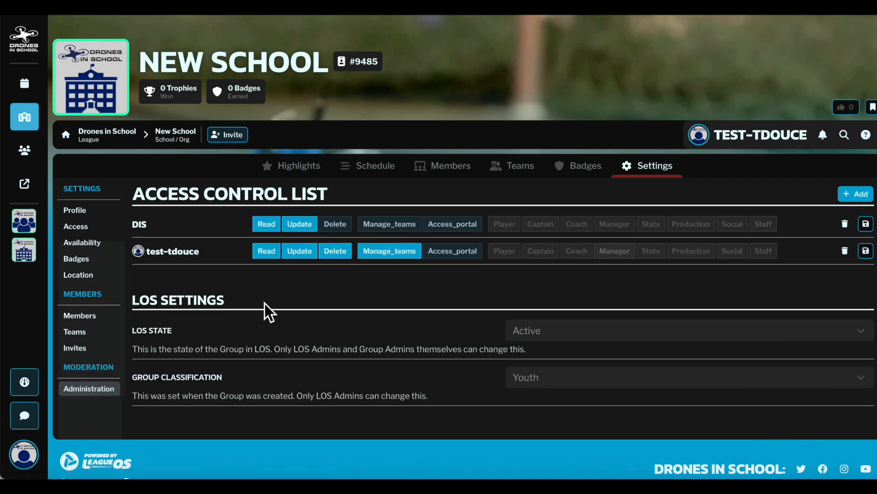
scroll(264, 303, "down", 1)
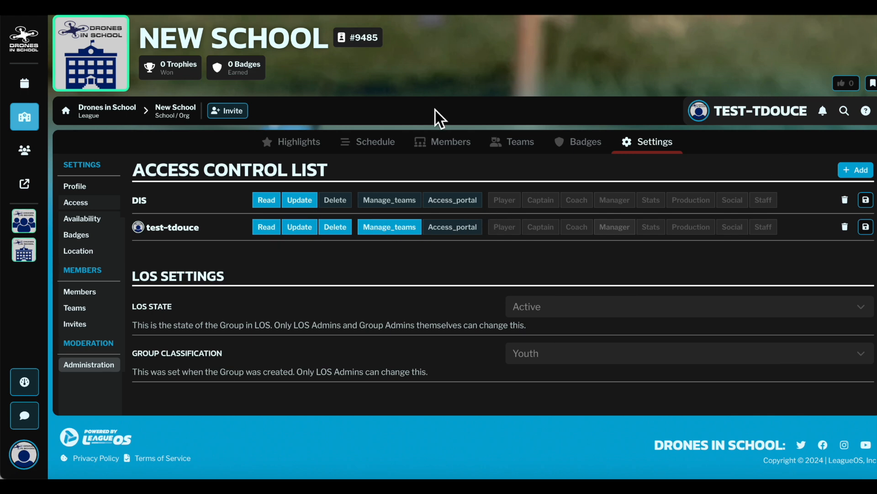
Browse the Drones in School calendar of races and view the overview and registration details of the October 2024 Simulator Race
left_click(100, 112)
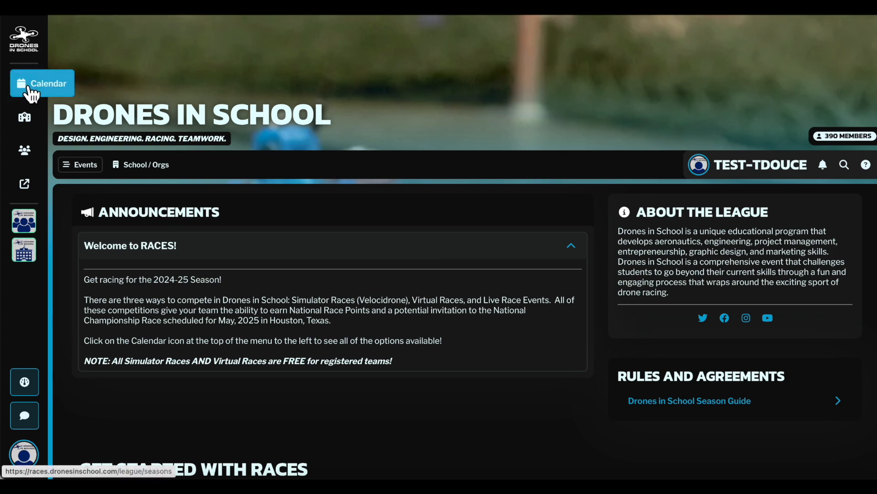
left_click(89, 83)
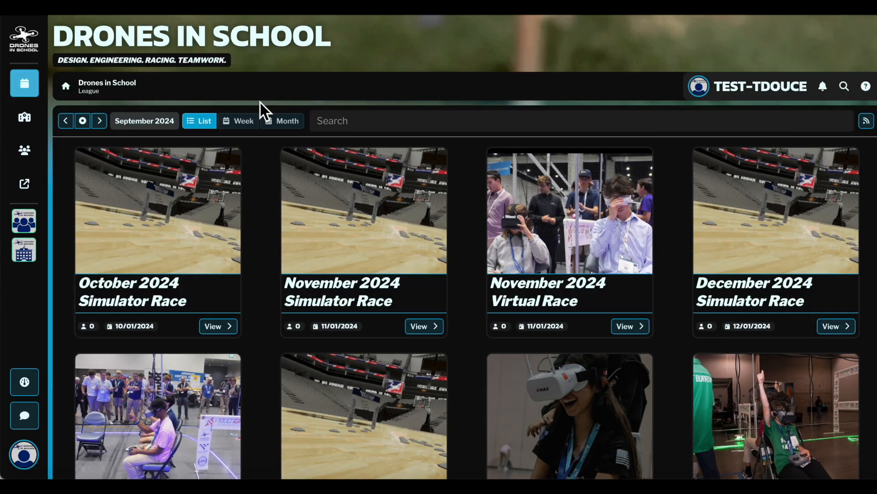
scroll(458, 279, "down", 2)
scroll(458, 279, "down", 3)
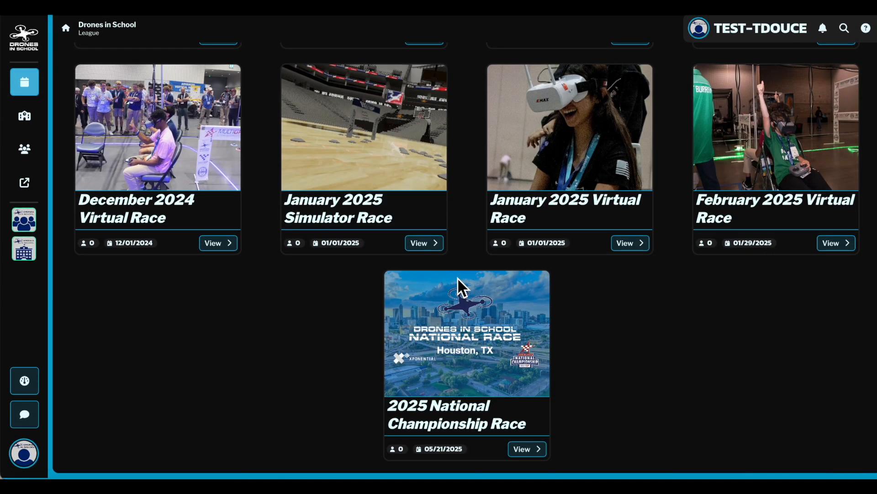
scroll(458, 278, "up", 8)
left_click(96, 225)
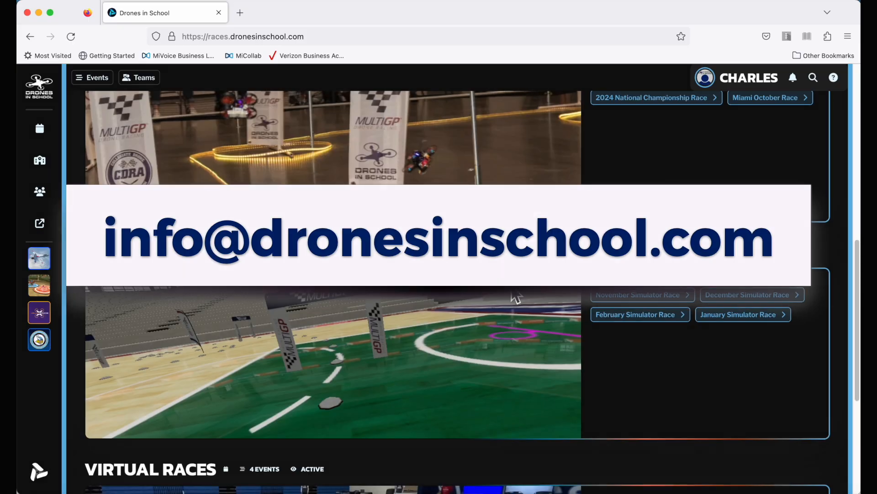
scroll(516, 297, "up", 3)
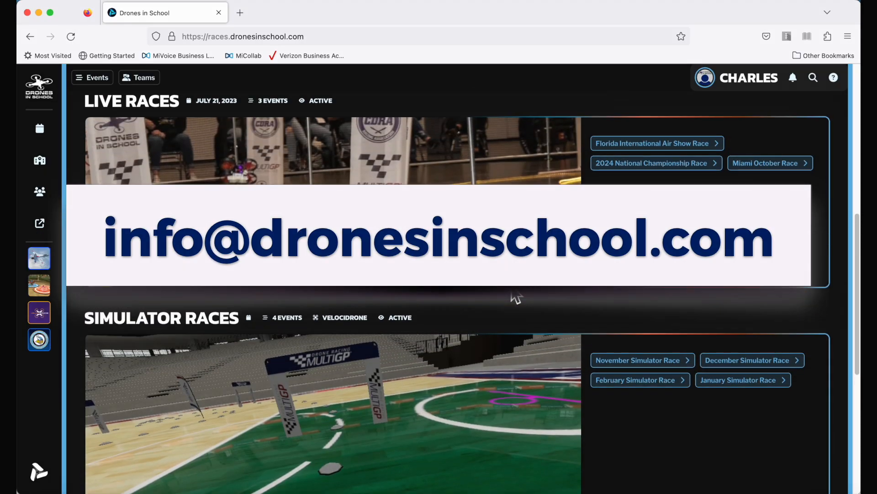